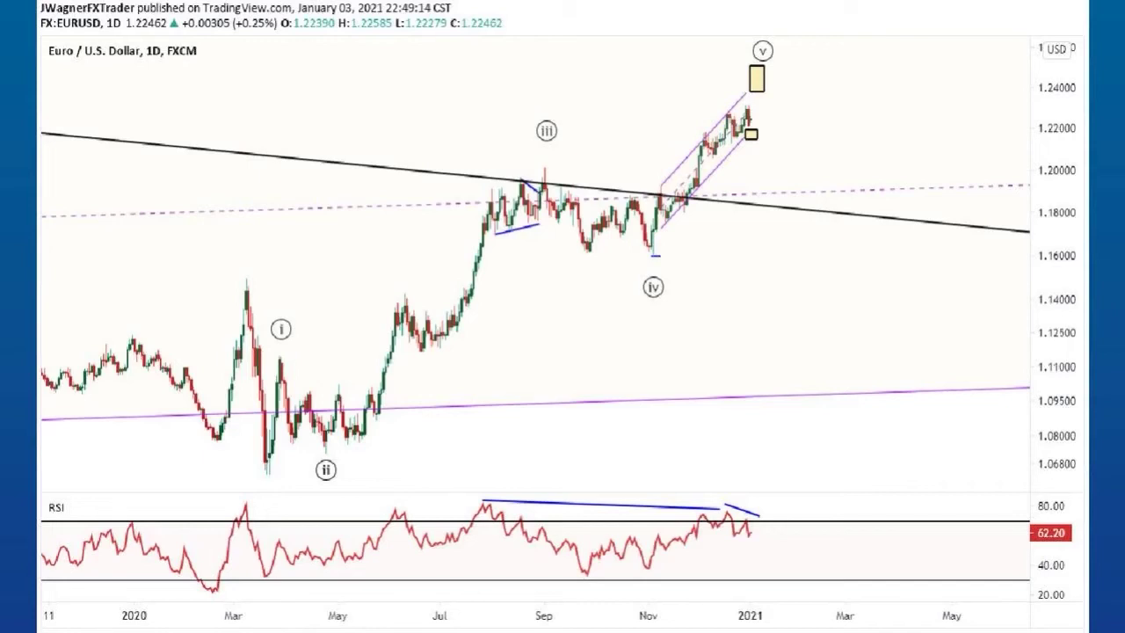
Trace the five-wave rally from the March 2020 low up to wave v on the daily EURUSD chart, and clear the ink.
mouse_move(268, 473)
mouse_down()
mouse_move(292, 350)
mouse_move(333, 449)
mouse_move(557, 160)
mouse_move(641, 251)
mouse_move(748, 79)
mouse_up()
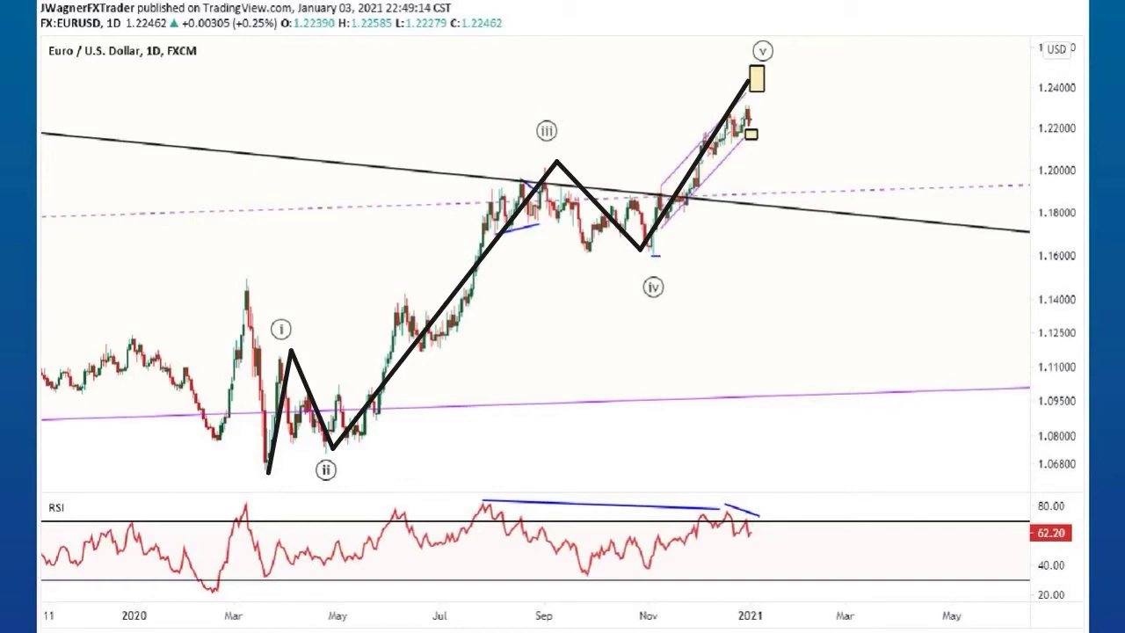
key(e)
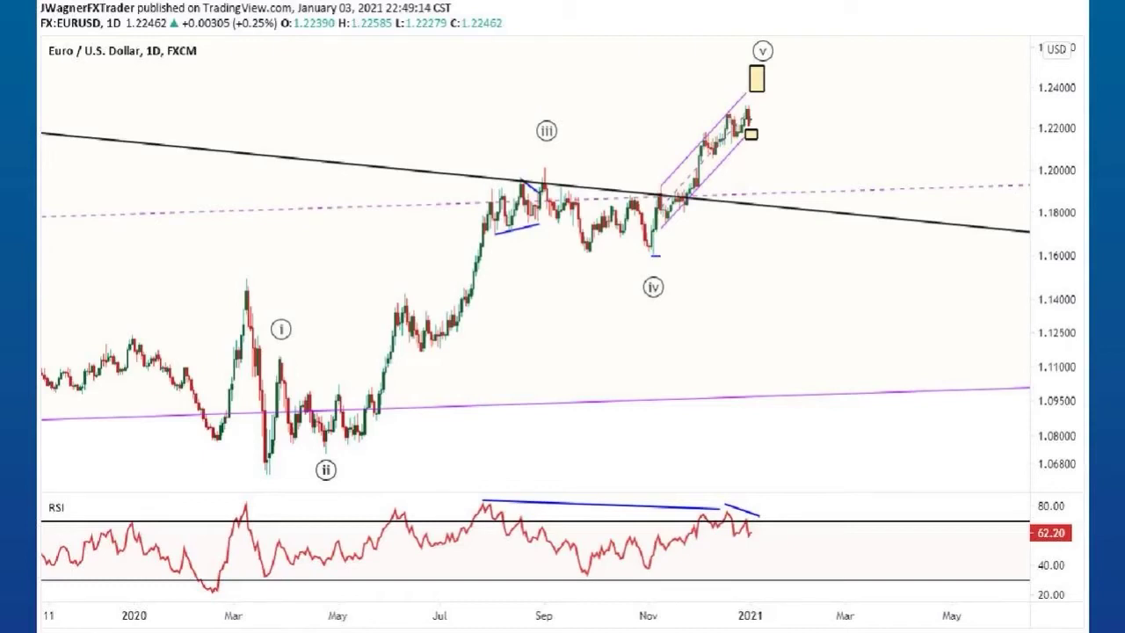
drag(710, 111, 757, 104)
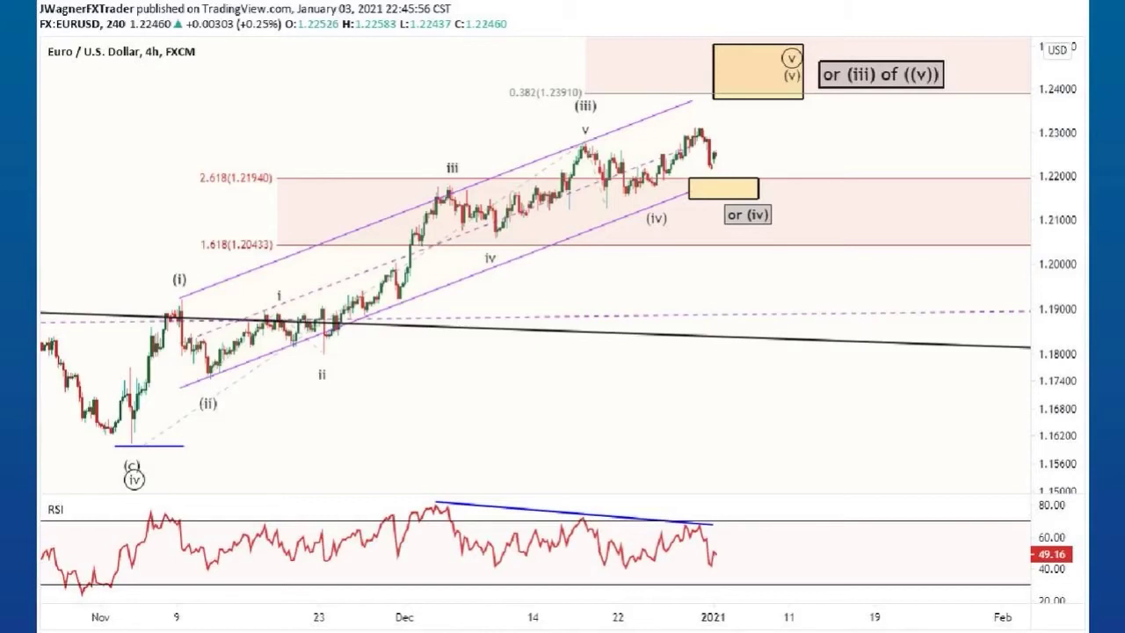
Circle the early November low above wave iv, the (iv) label and the alternate "or (iv)" label on the 4-hour EURUSD chart.
drag(130, 450, 141, 435)
drag(154, 415, 164, 433)
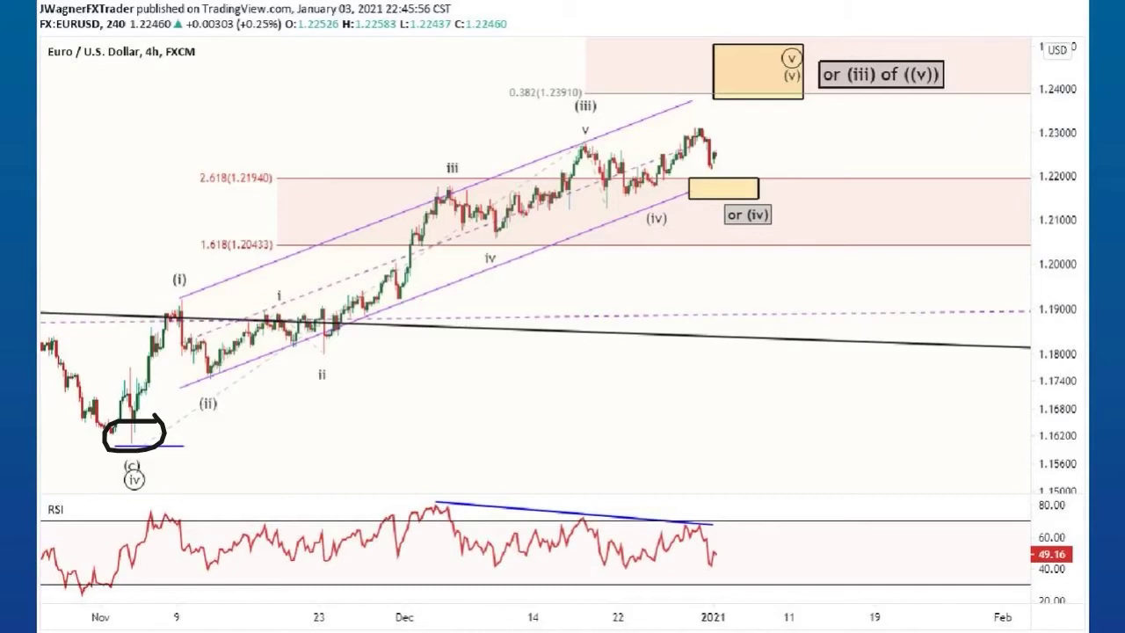
drag(651, 204, 669, 201)
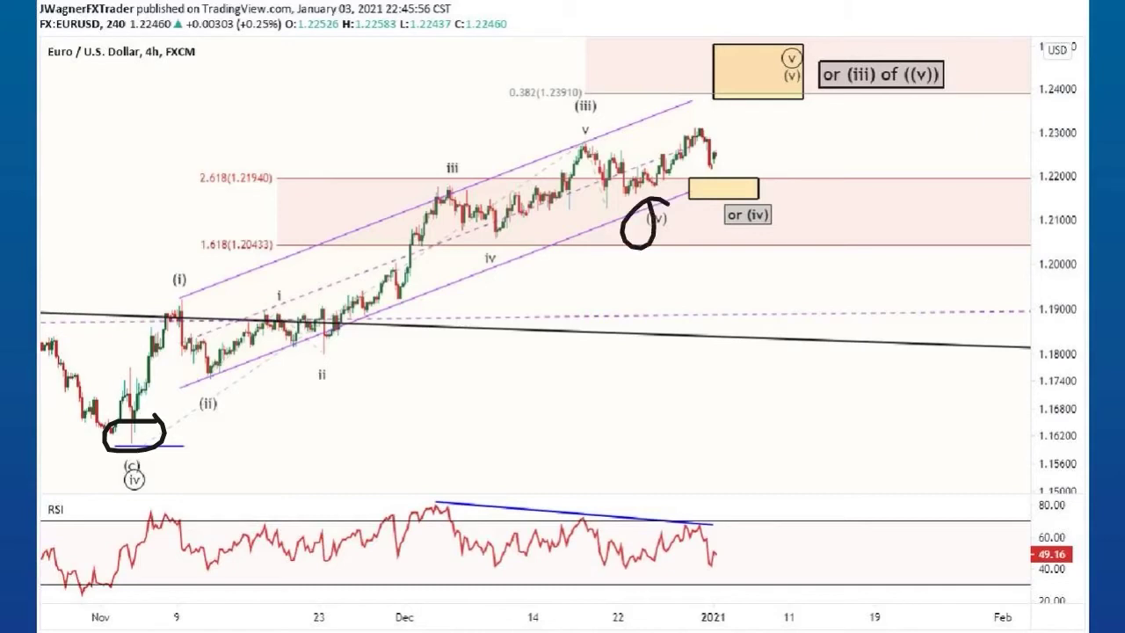
drag(763, 188, 780, 189)
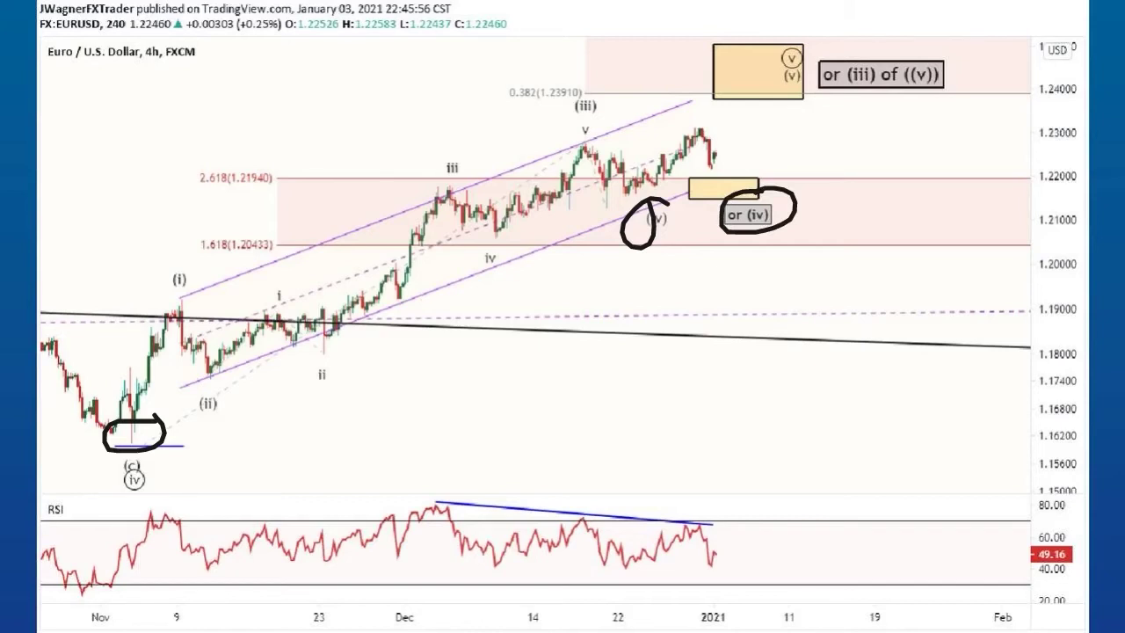
Sketch a projected rise into the upper target box with a downward reversal arrow and an alternate rebound path, and clear all ink.
mouse_move(729, 155)
mouse_down()
mouse_move(785, 88)
mouse_move(867, 239)
mouse_move(870, 193)
mouse_up()
drag(840, 231, 865, 236)
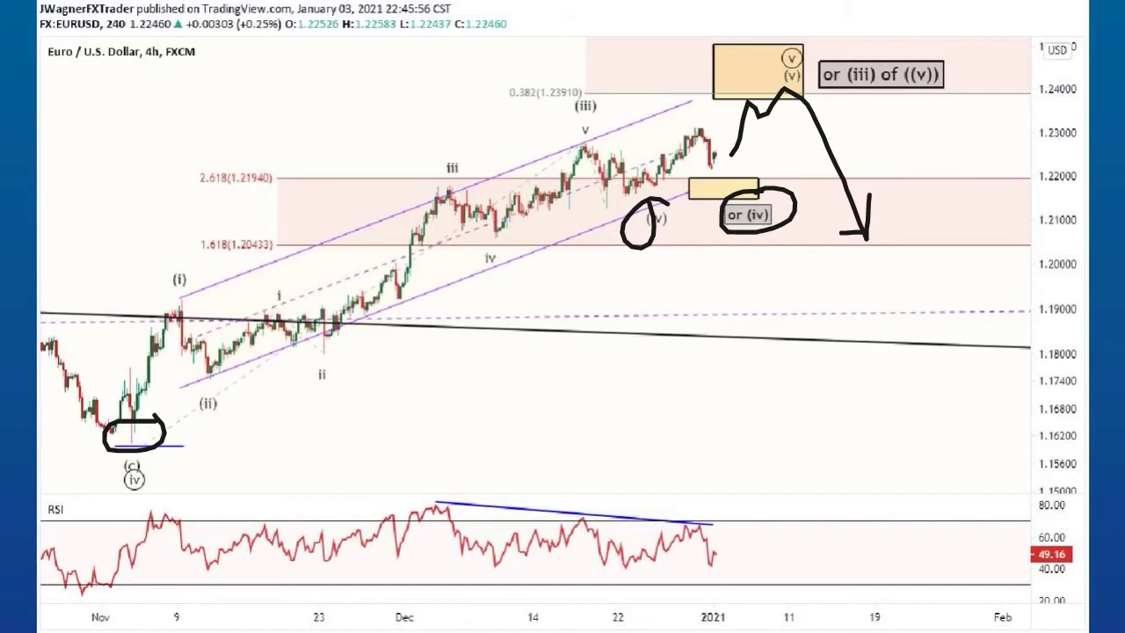
drag(847, 101, 914, 103)
drag(796, 107, 906, 63)
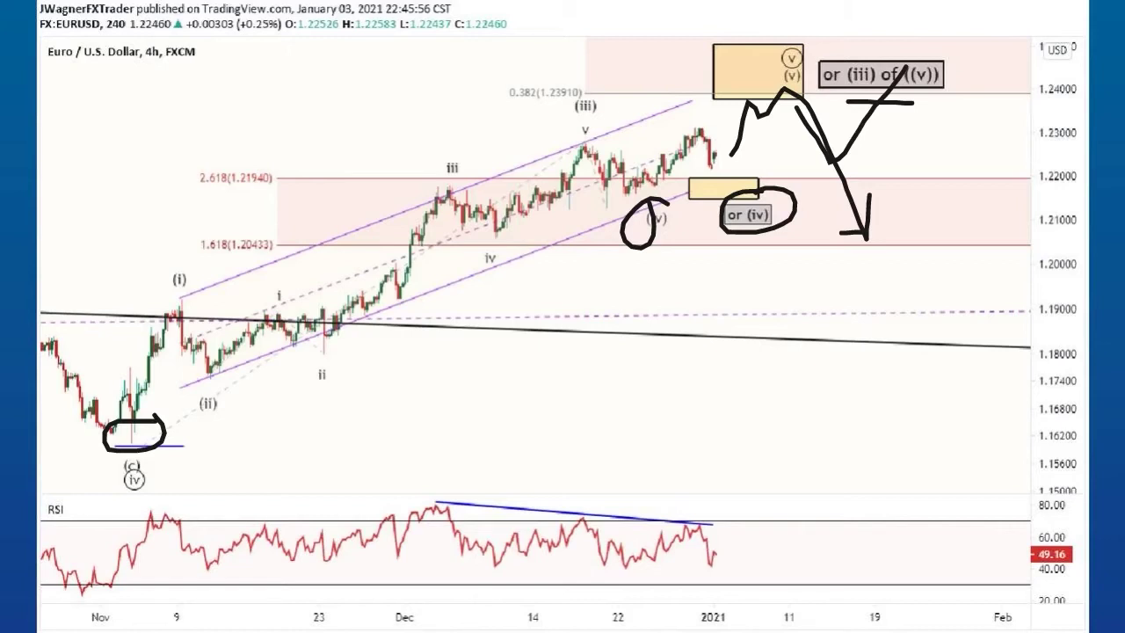
key(e)
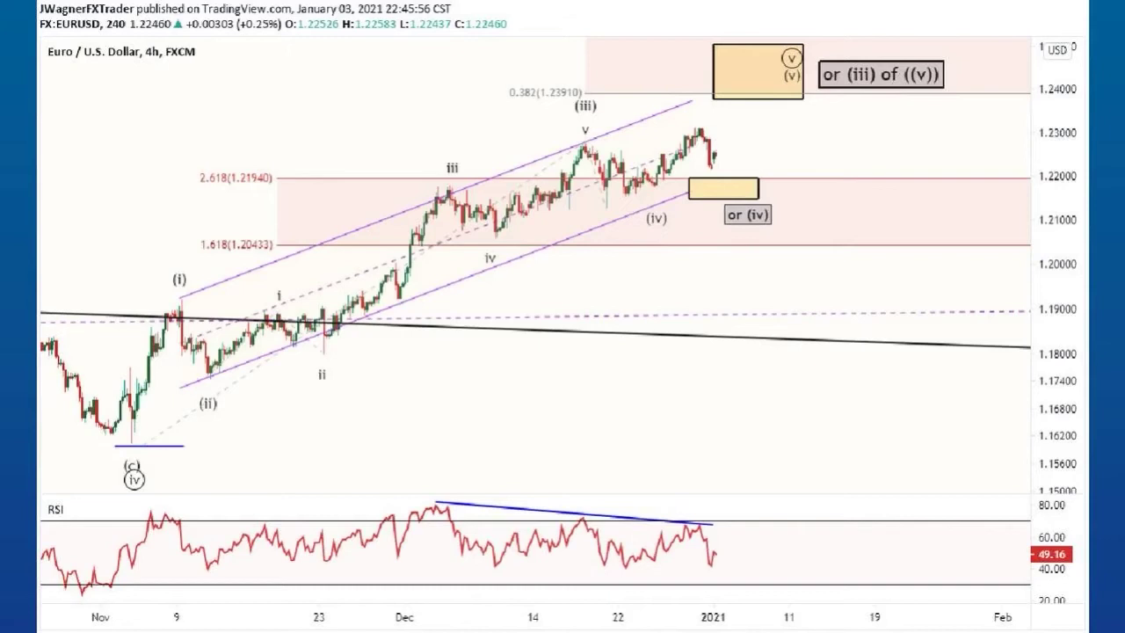
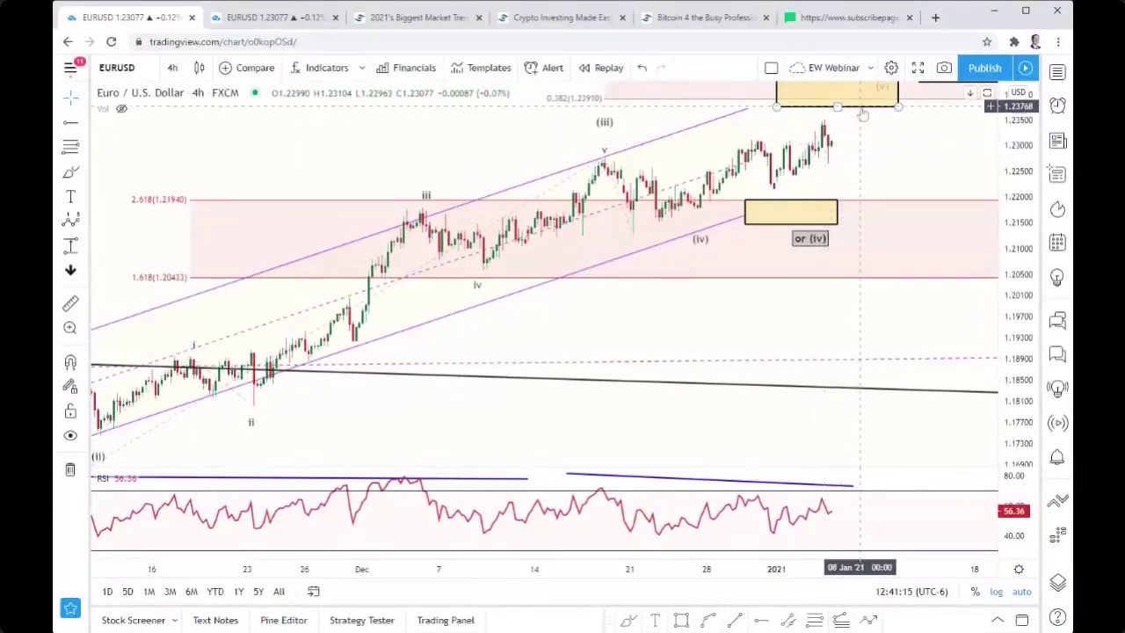
Switch the 4-hour chart from EURUSD to the U.S. Dollar Currency Index, DXY.
drag(1024, 131, 1019, 163)
drag(910, 167, 910, 237)
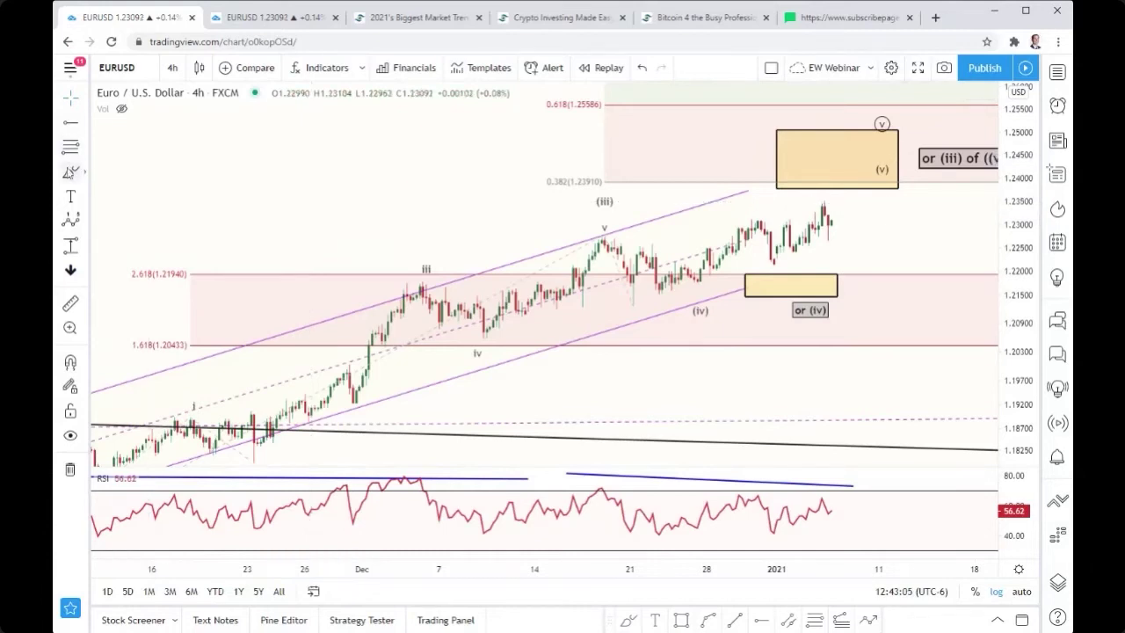
click(137, 67)
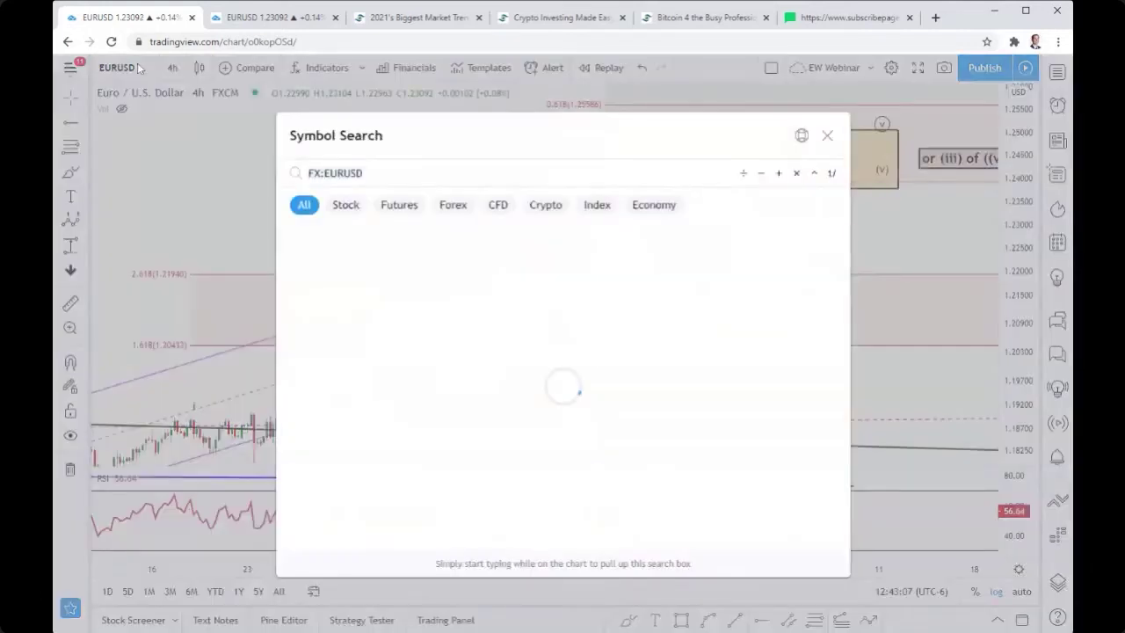
text(DXY)
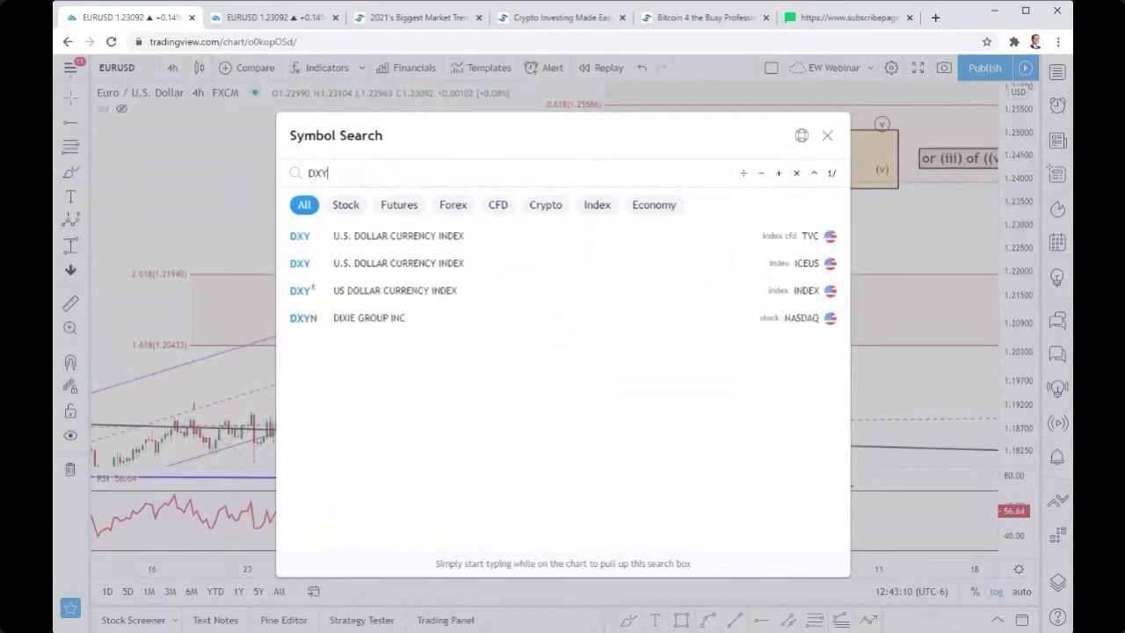
key(Return)
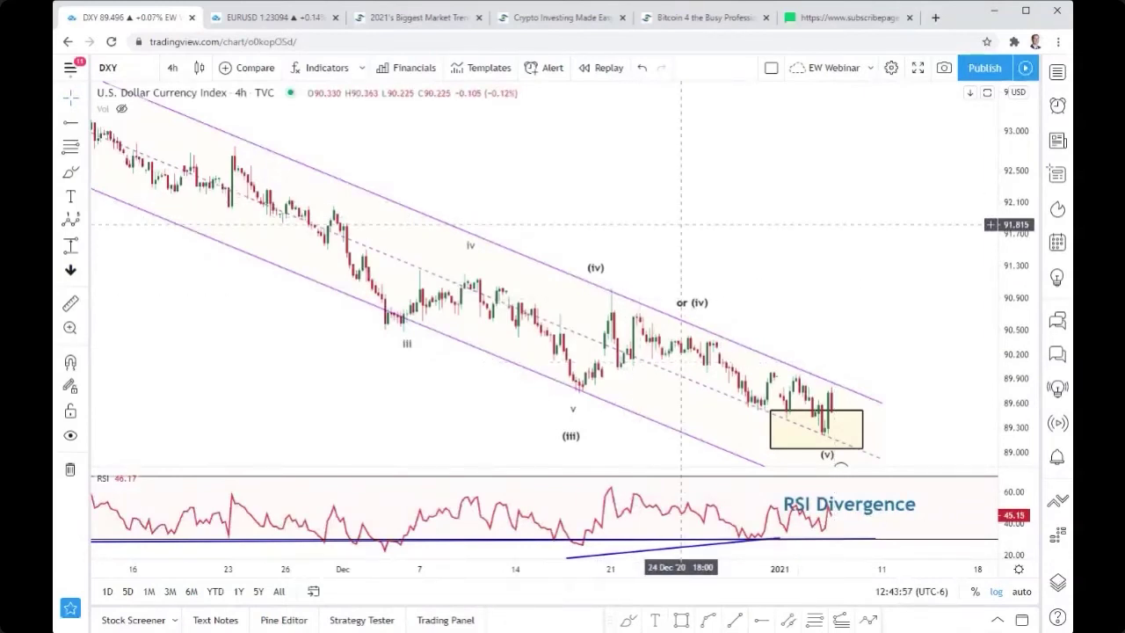
Set the DXY chart to the 1-day interval and fit the price scale automatically.
click(180, 42)
click(174, 70)
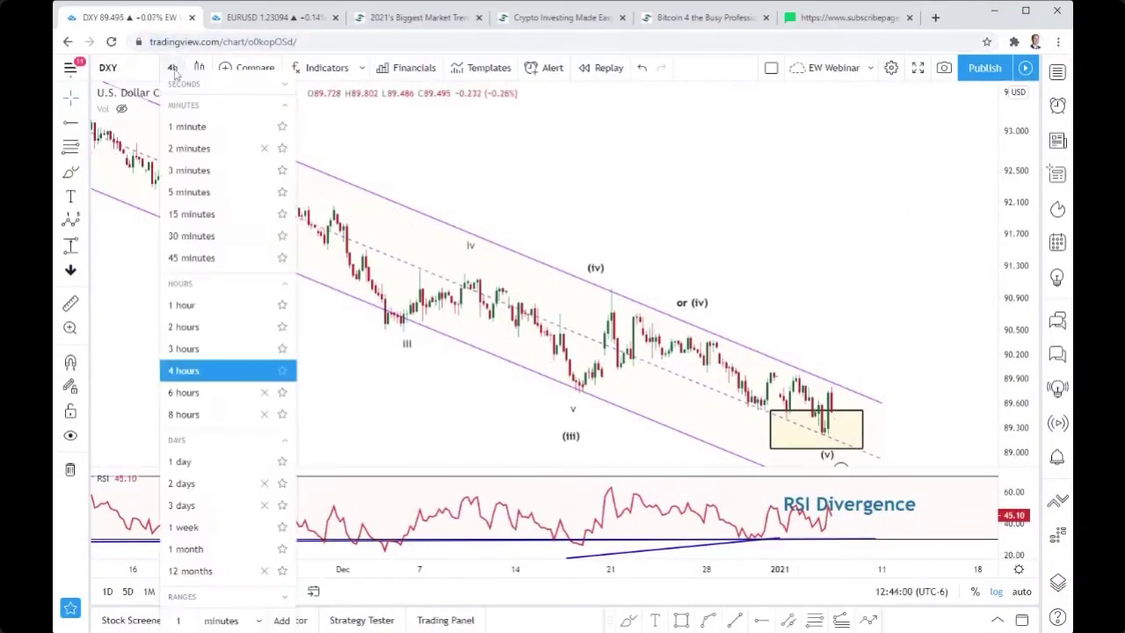
click(203, 463)
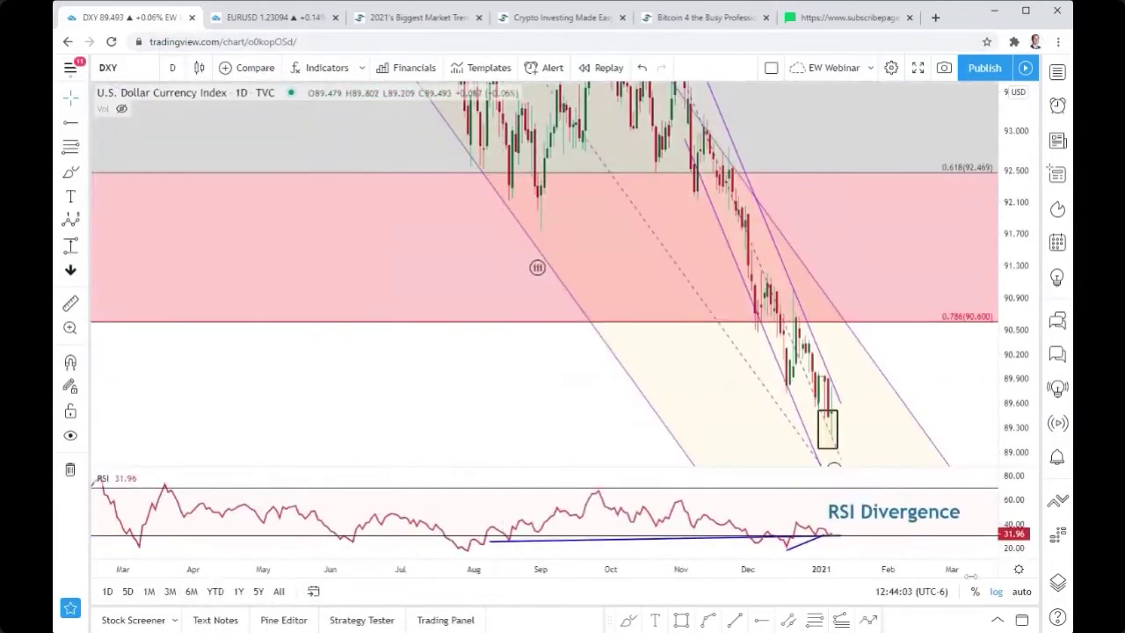
click(1021, 591)
scroll(742, 361, down, 3)
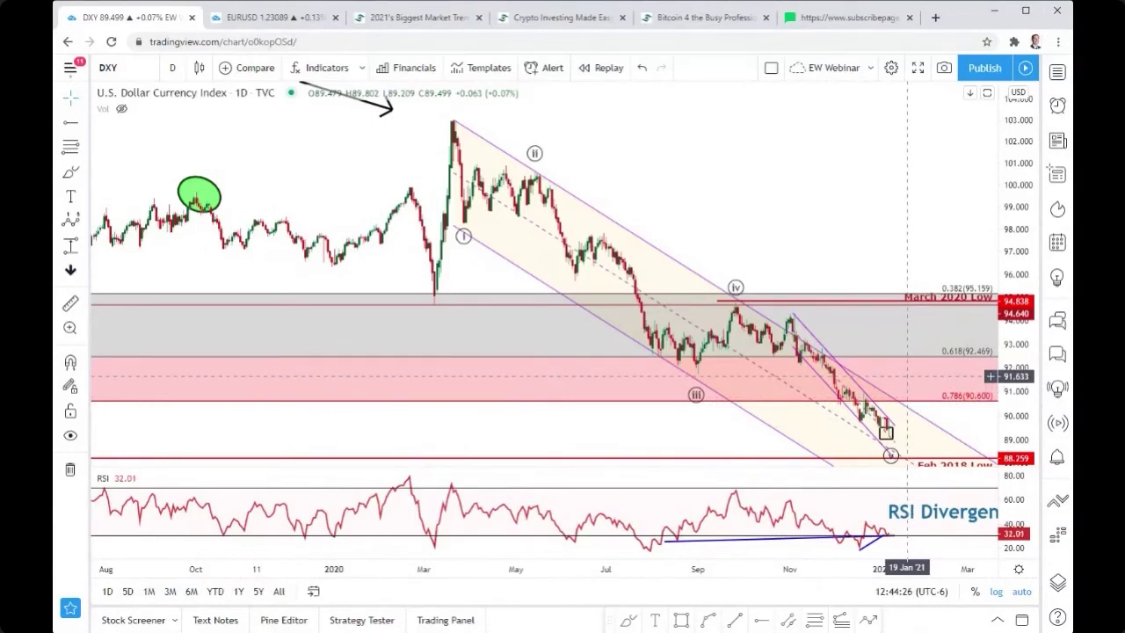
scroll(906, 376, down, 3)
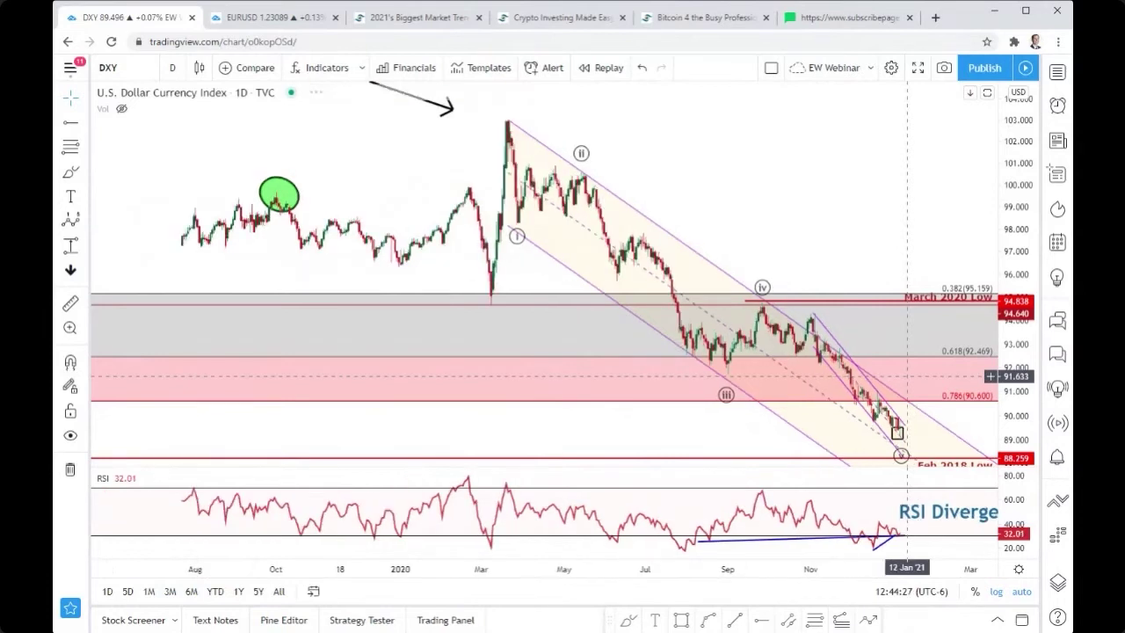
scroll(907, 377, up, 3)
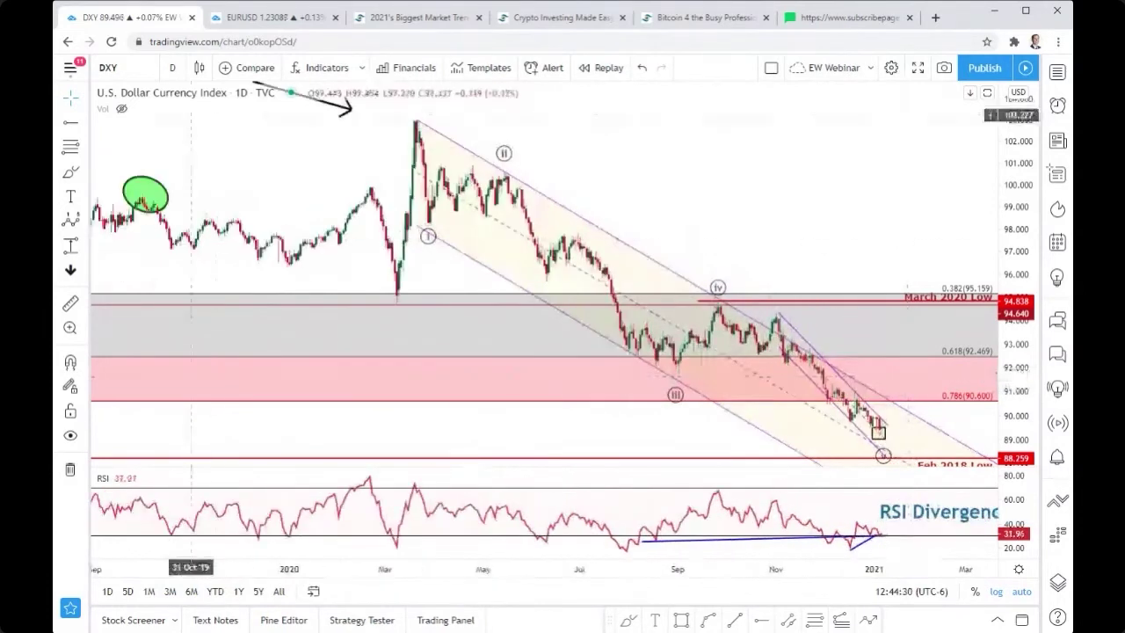
Switch the daily chart back to the EURUSD symbol.
click(127, 67)
text(EURUSD)
key(Return)
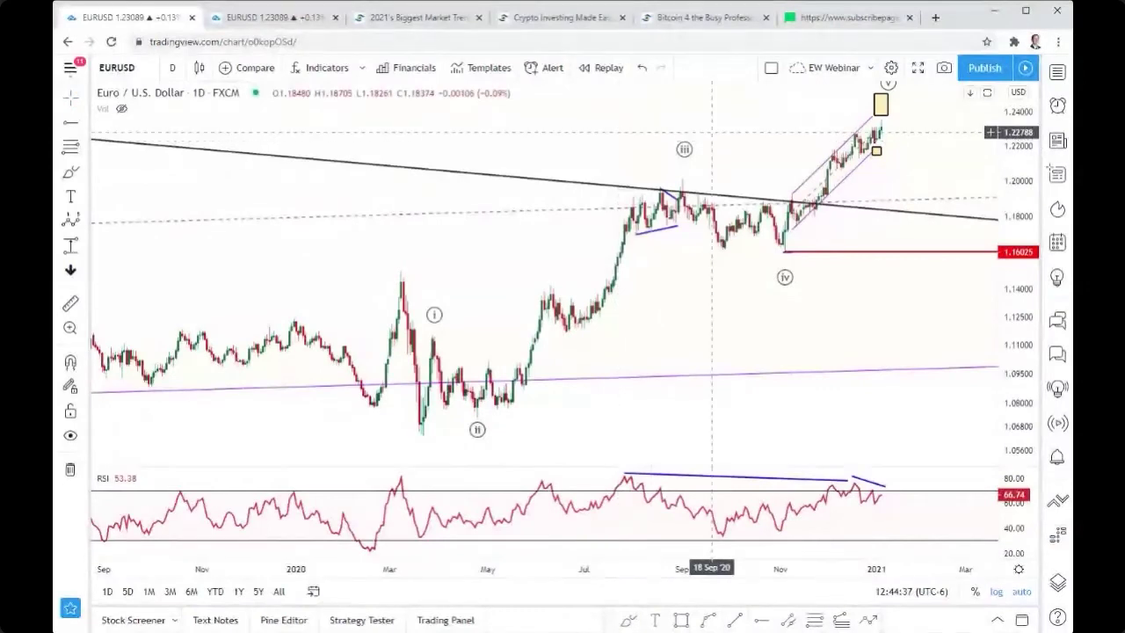
scroll(716, 133, down, 1)
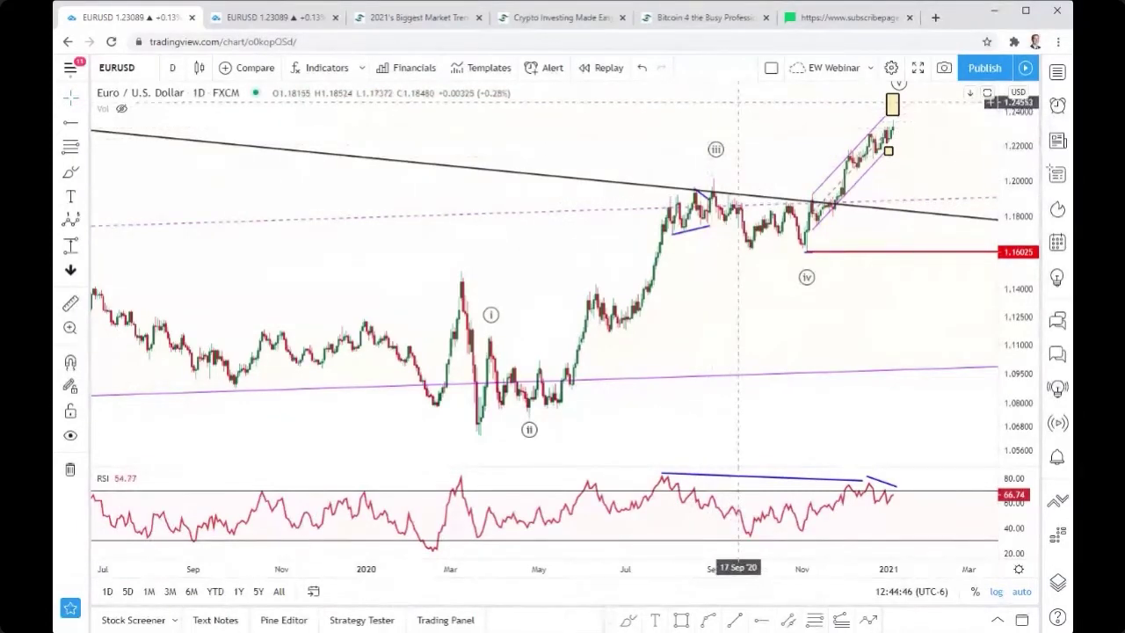
Set the EURUSD chart to the 1-week interval and examine the long-term downtrend line from its 2008 start to the current waves.
click(173, 68)
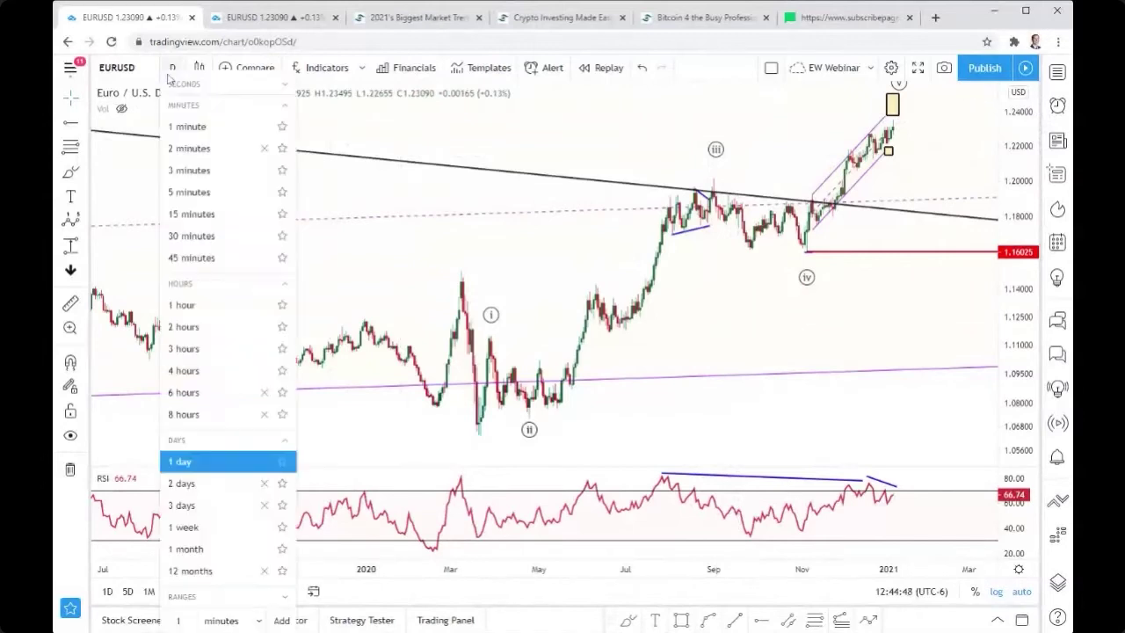
click(184, 526)
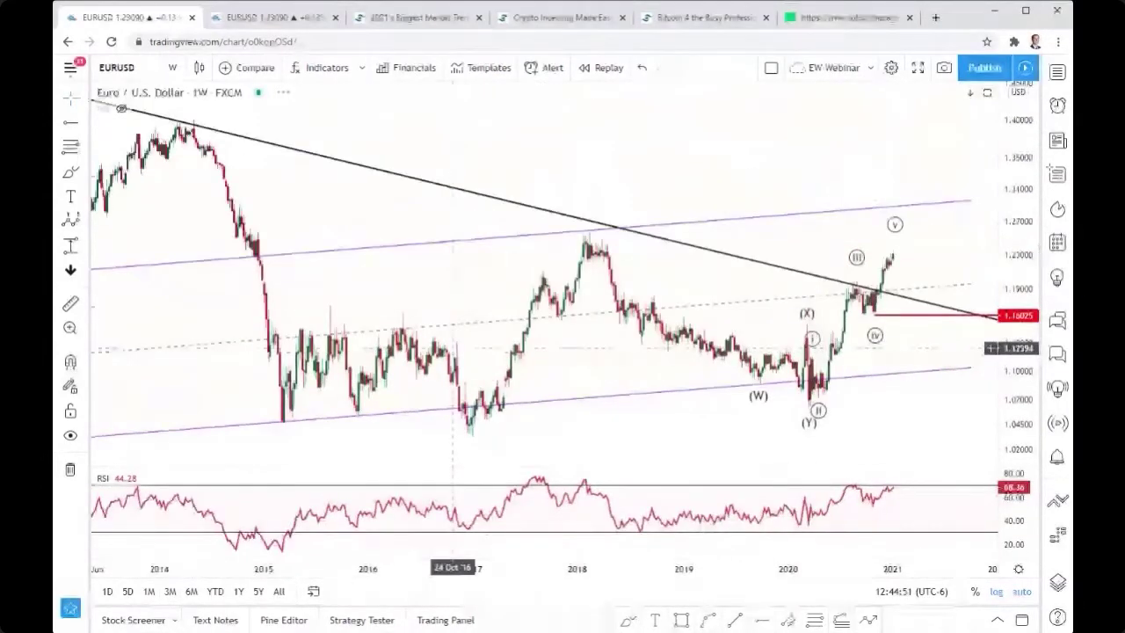
scroll(452, 348, down, 4)
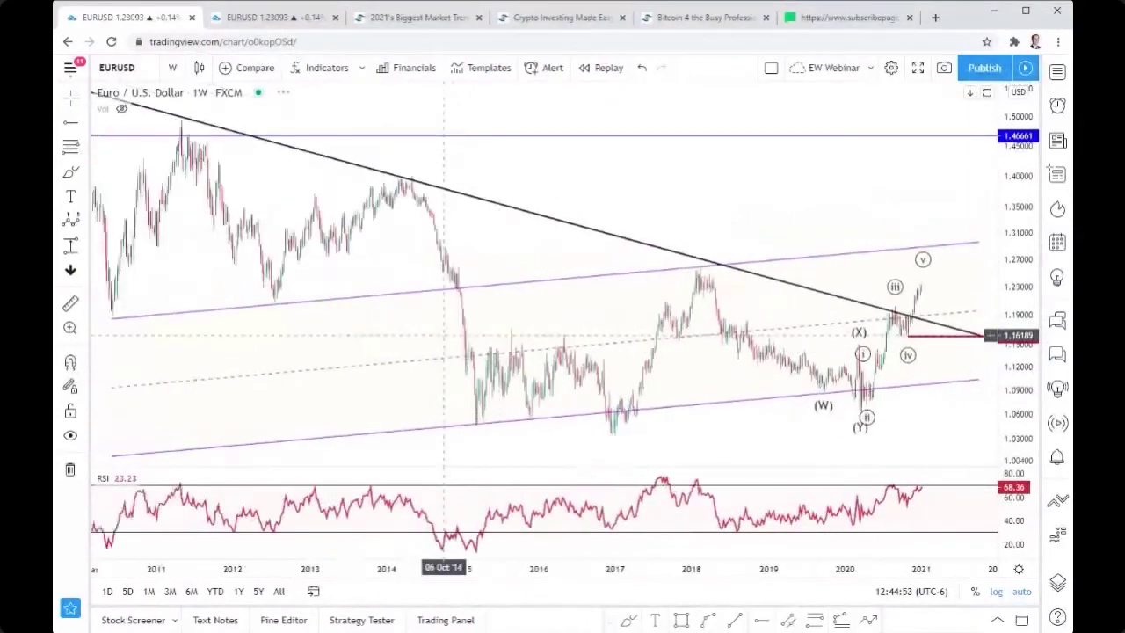
scroll(444, 335, down, 2)
scroll(444, 335, down, 2)
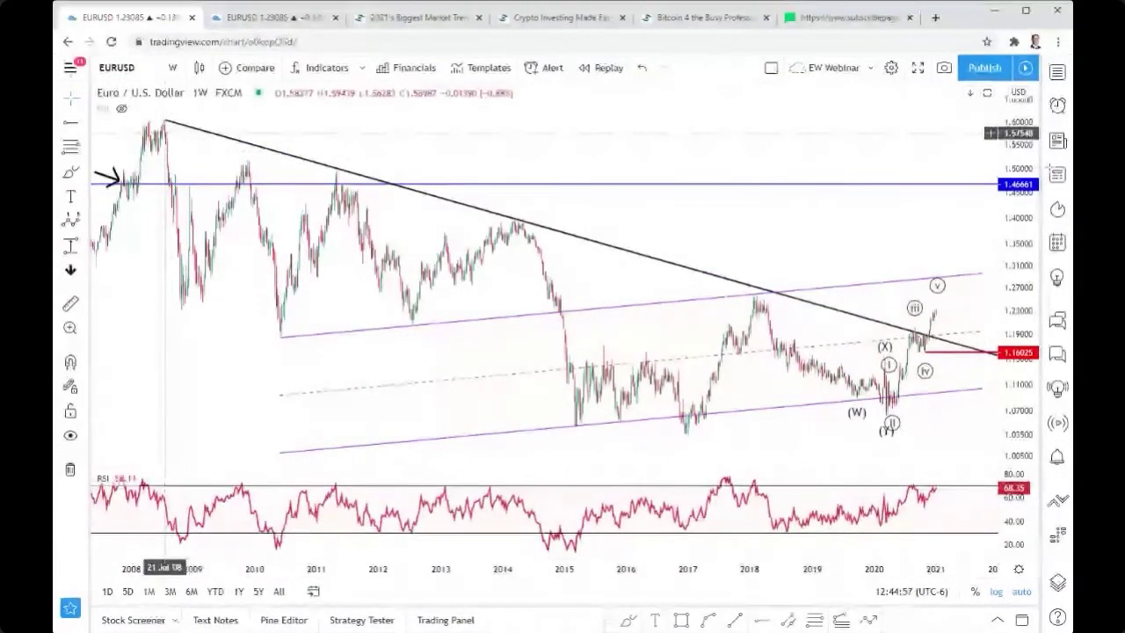
scroll(538, 253, up, 3)
scroll(535, 250, up, 3)
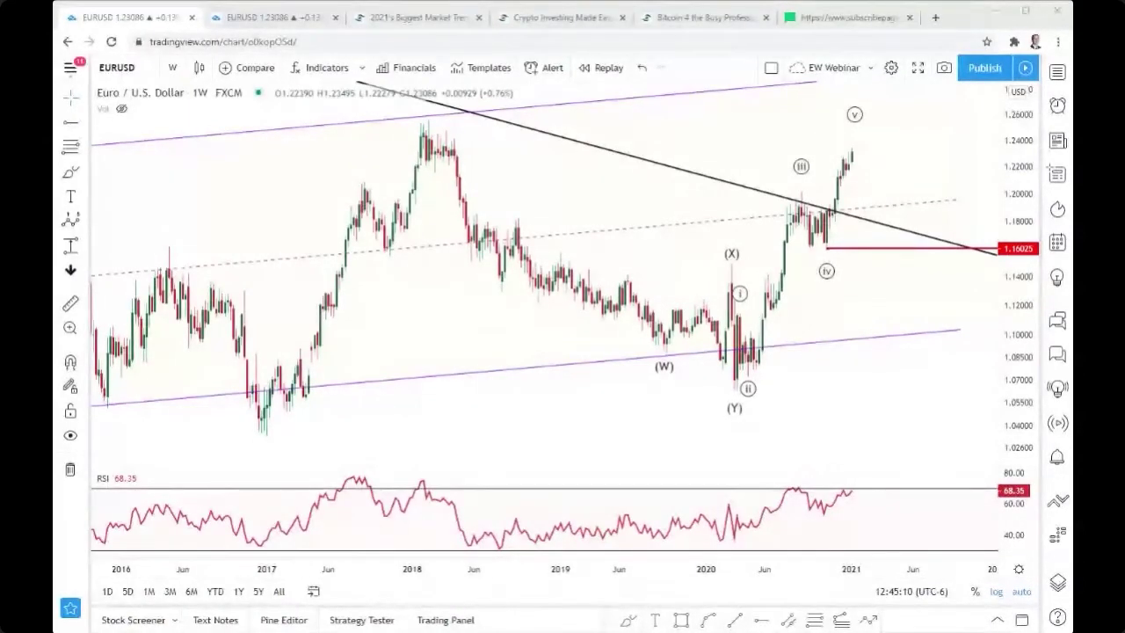
Sketch a projected curve falling from wave v to the 1.16025 line and rallying back above 1.24, ending in an arrowhead.
drag(854, 146, 921, 244)
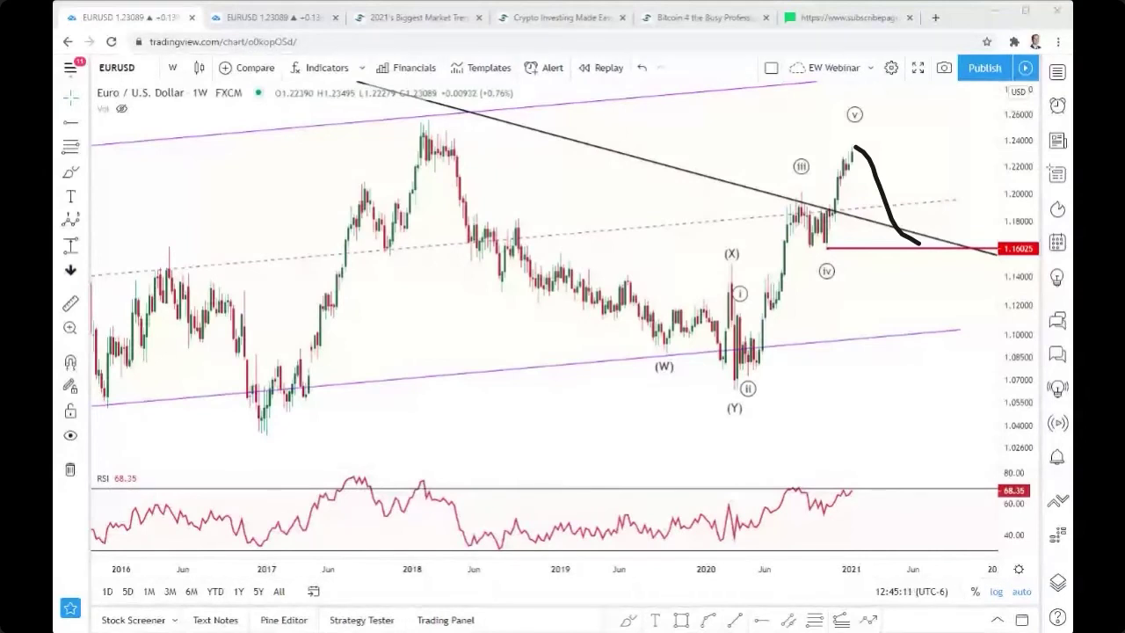
mouse_move(916, 242)
mouse_down()
mouse_move(975, 181)
mouse_move(993, 111)
mouse_move(975, 123)
mouse_up()
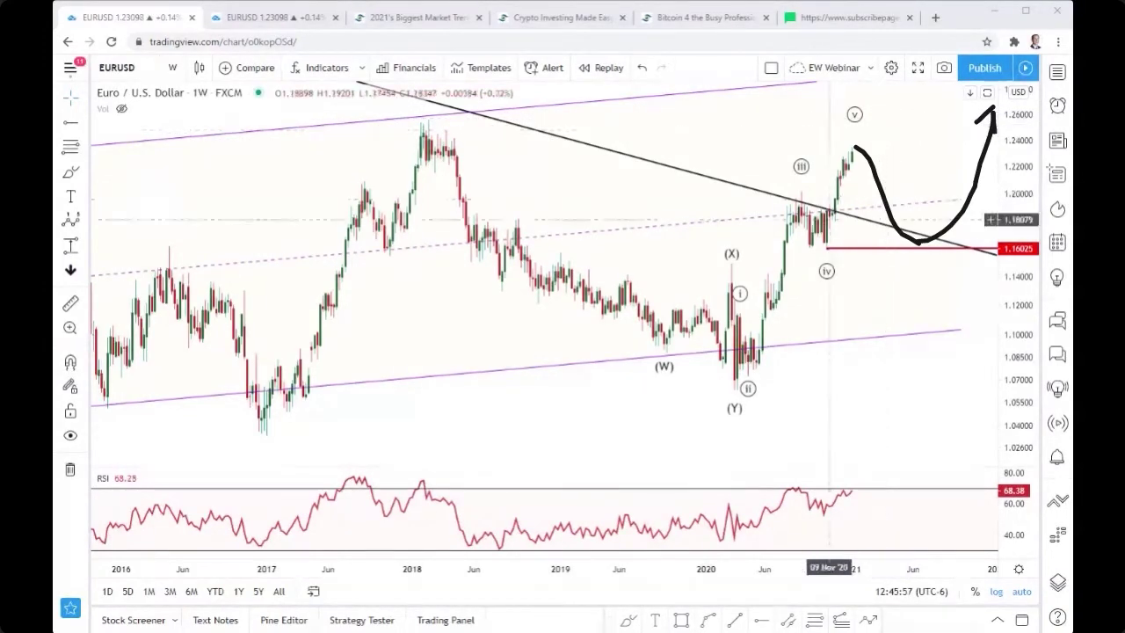
scroll(804, 322, down, 5)
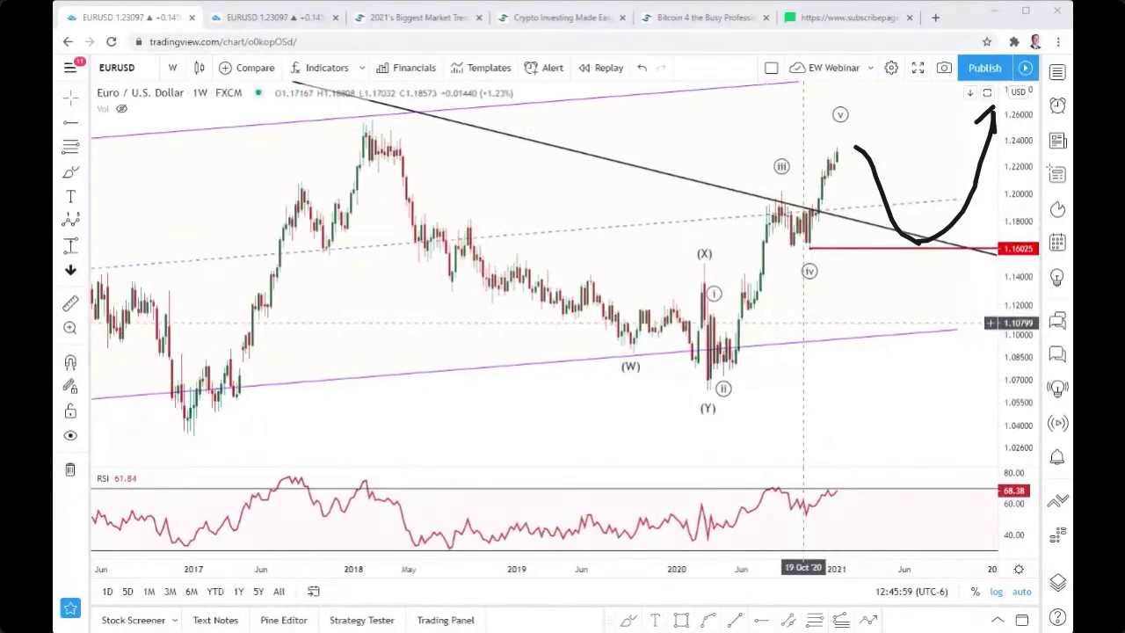
scroll(803, 361, down, 2)
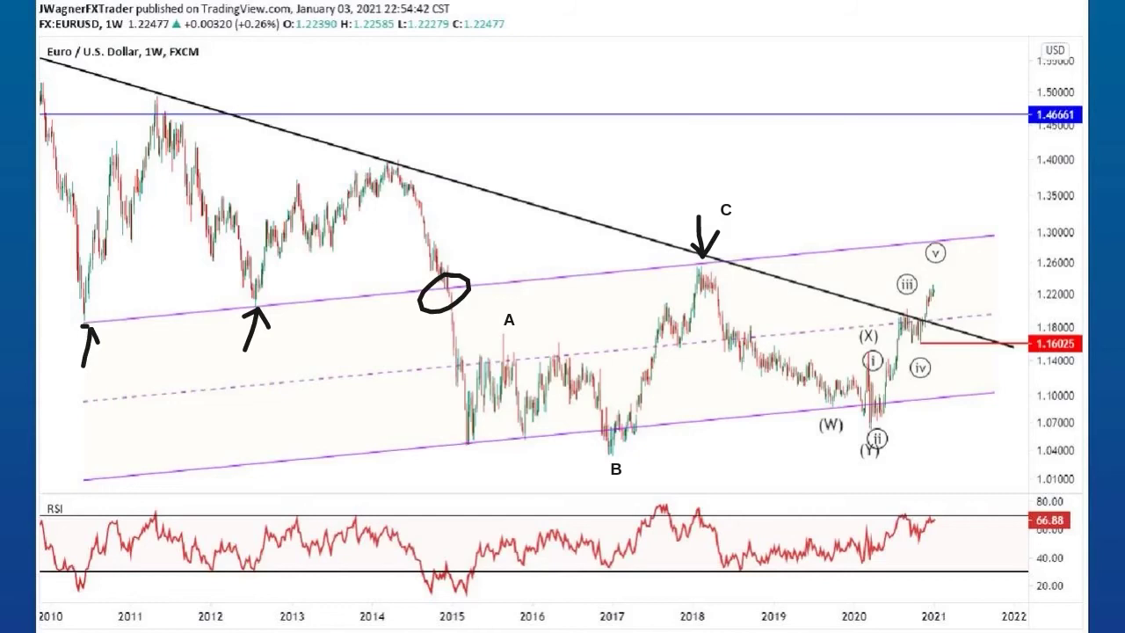
Circle the late-2019 low at wave (W) along the lower channel line on the weekly EURUSD chart.
drag(850, 389, 856, 409)
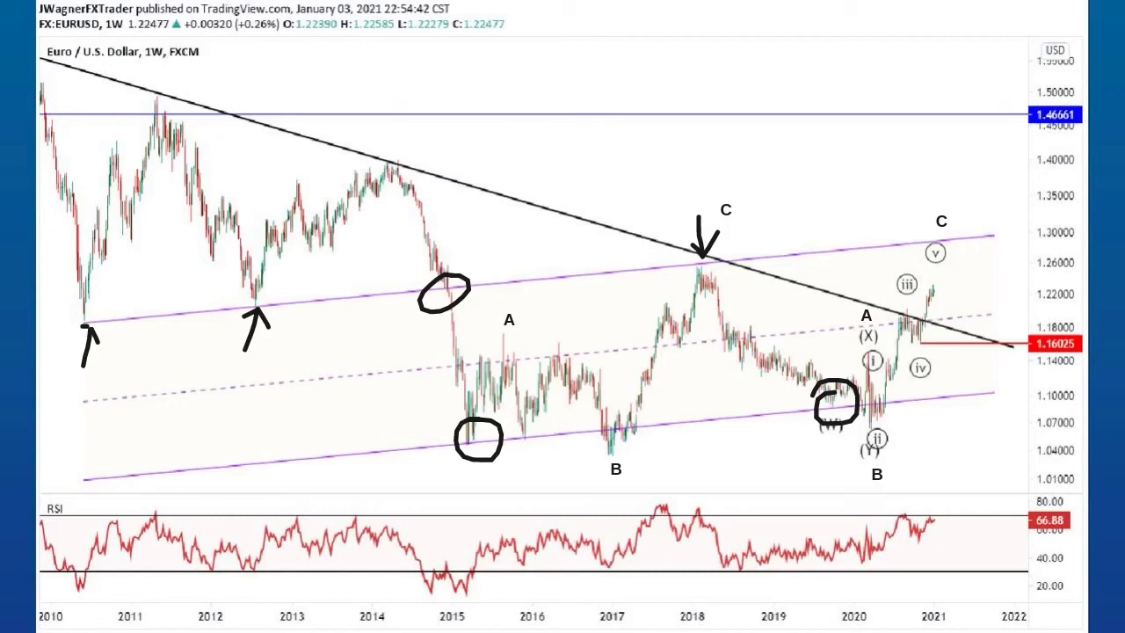
drag(767, 240, 877, 234)
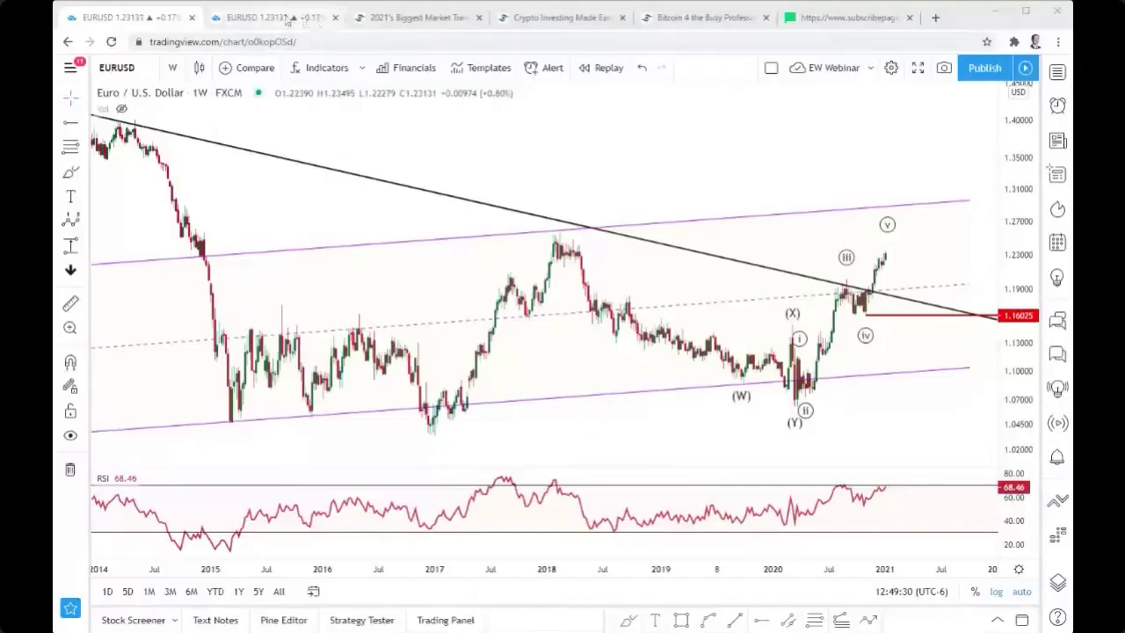
Switch to the annotated weekly EURUSD chart in the Mr Clean layout and move the floating drawing tools below the time axis.
click(279, 17)
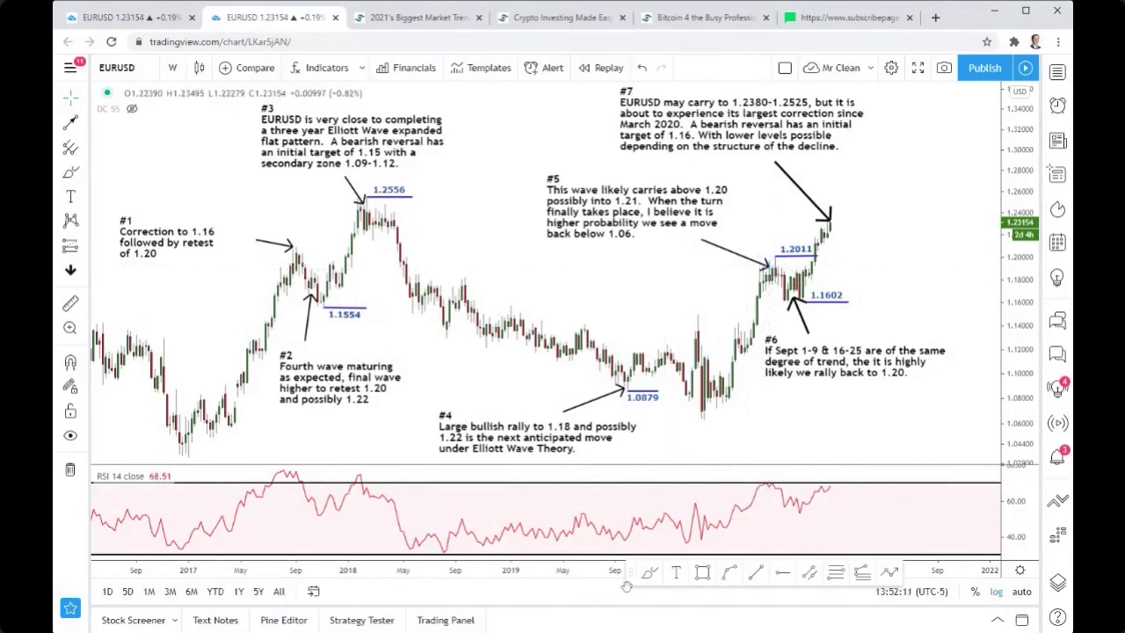
drag(628, 576, 634, 624)
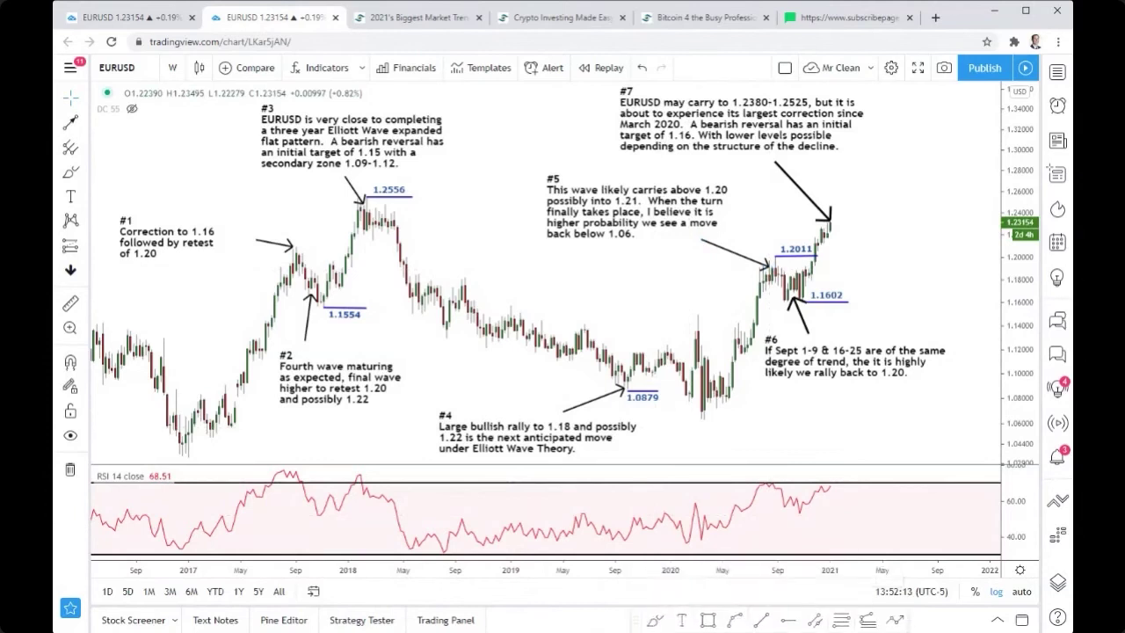